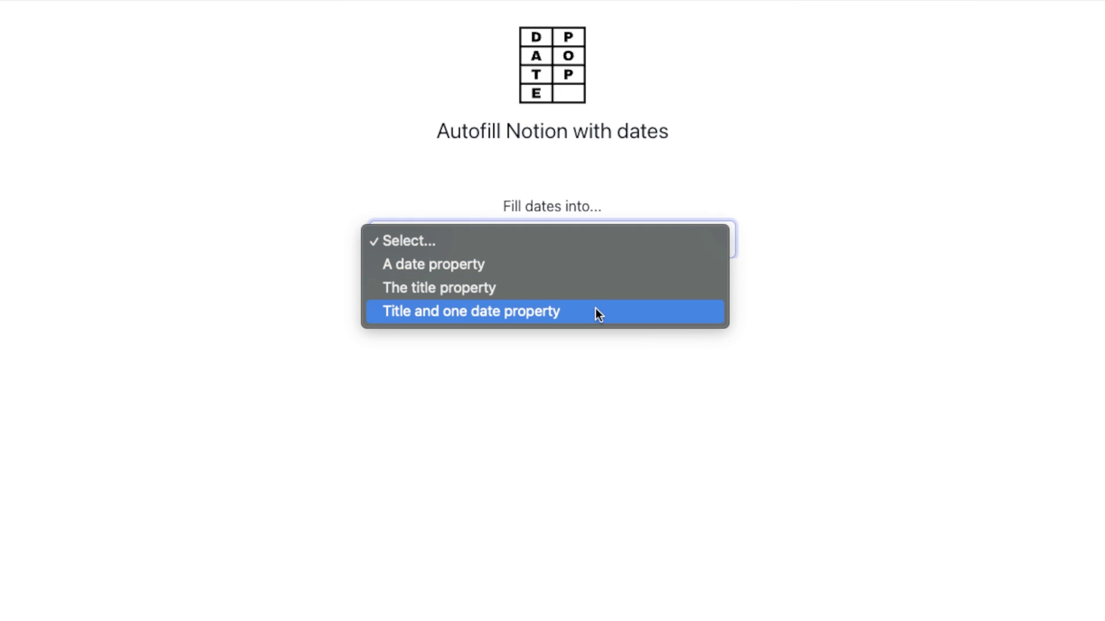
Title pages with one date property, formatted as 'March 1 22'.
{"action": "left_click", "coordinate": [596, 312]}
{"action": "scroll", "coordinate": [594, 313], "scroll_direction": "down", "scroll_amount": 6}
{"action": "left_click", "coordinate": [591, 42]}
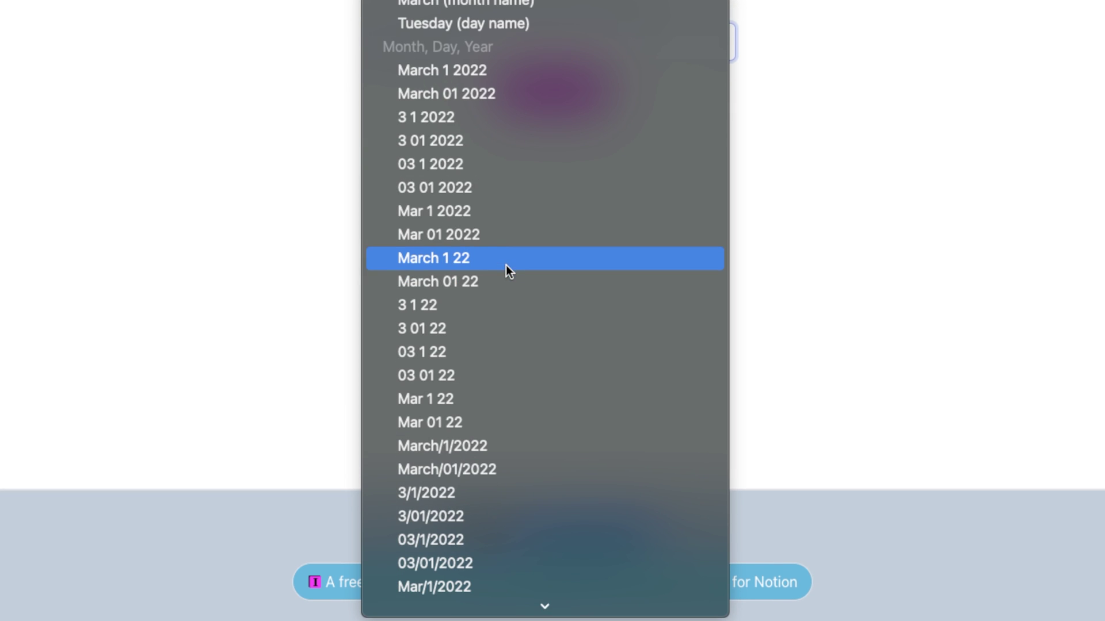
{"action": "left_click", "coordinate": [506, 260]}
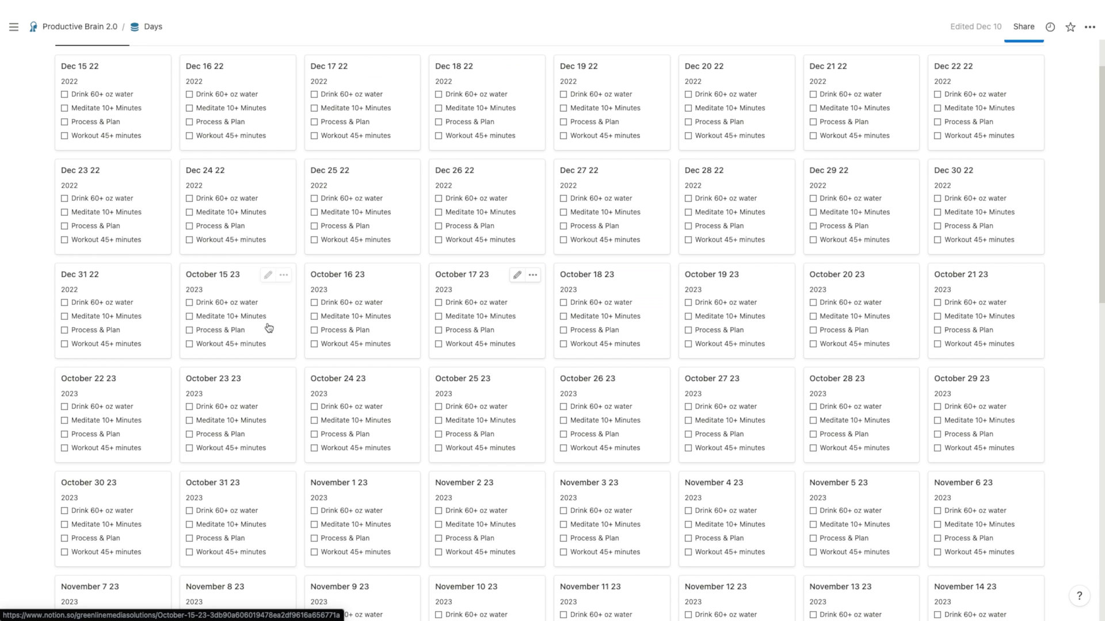
{"action": "scroll", "coordinate": [266, 323], "scroll_direction": "down", "scroll_amount": 2}
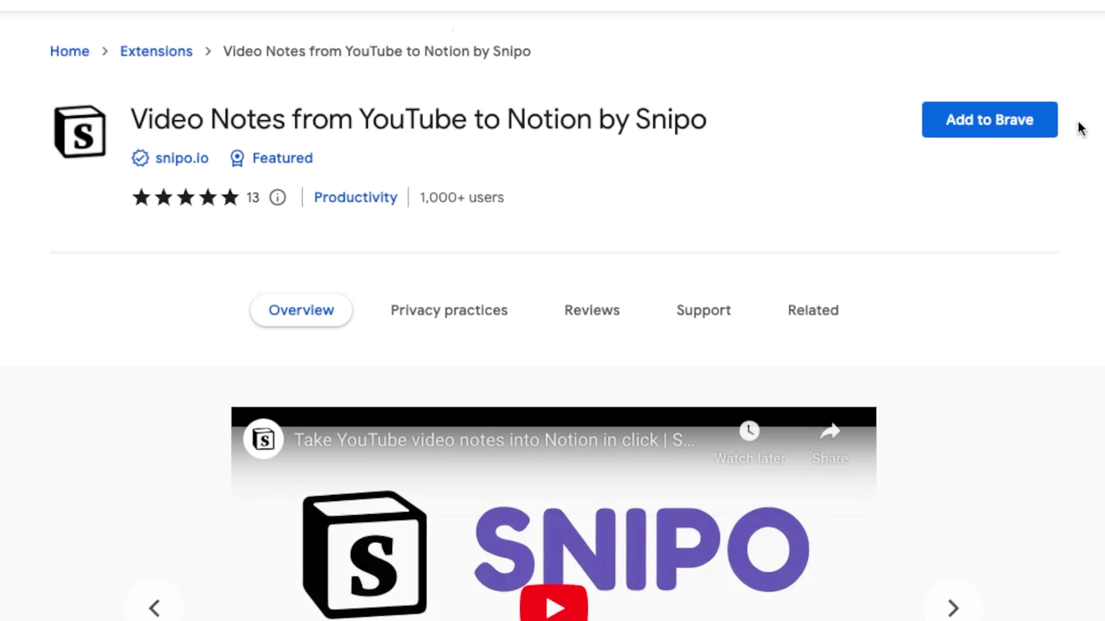
Add the Snipo extension to Brave and continue past Notion's Snipo access page.
{"action": "left_click", "coordinate": [1030, 116]}
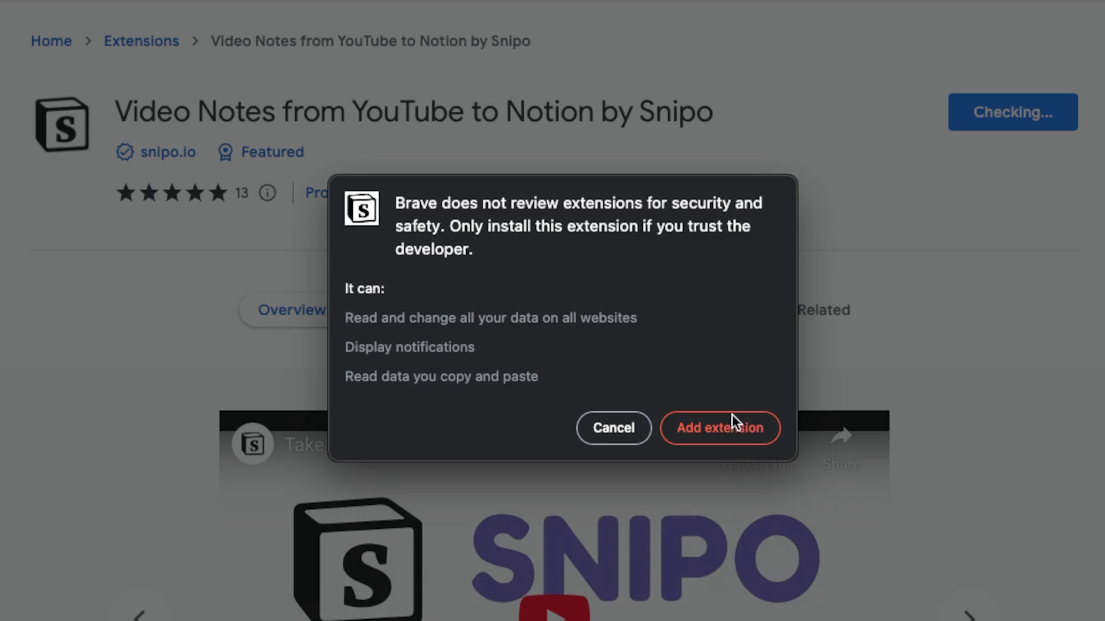
{"action": "left_click", "coordinate": [729, 427]}
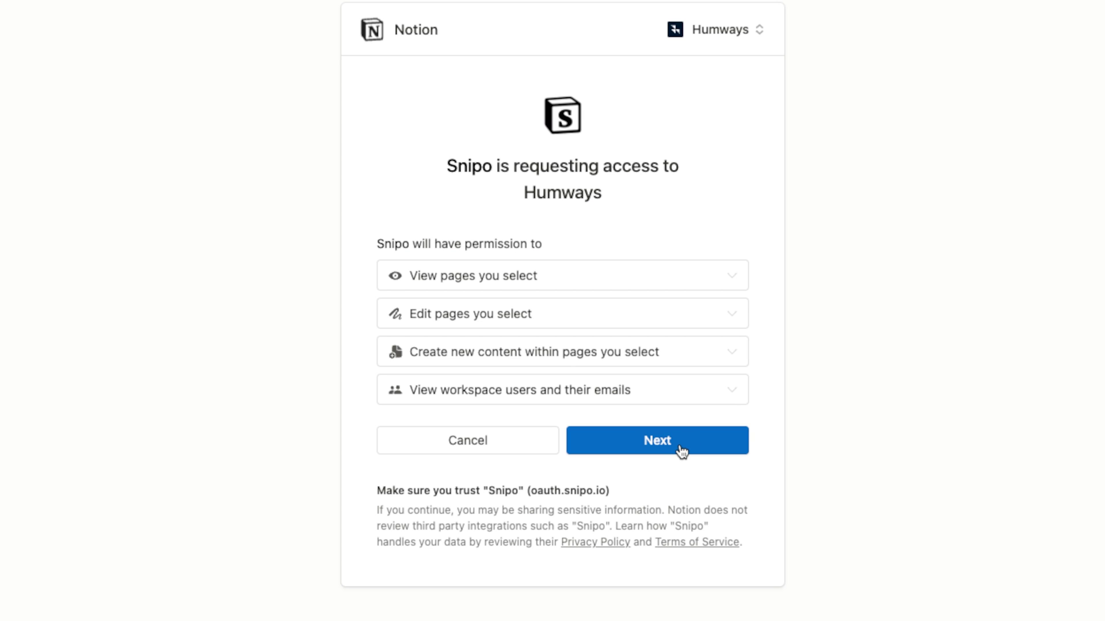
{"action": "left_click", "coordinate": [682, 451]}
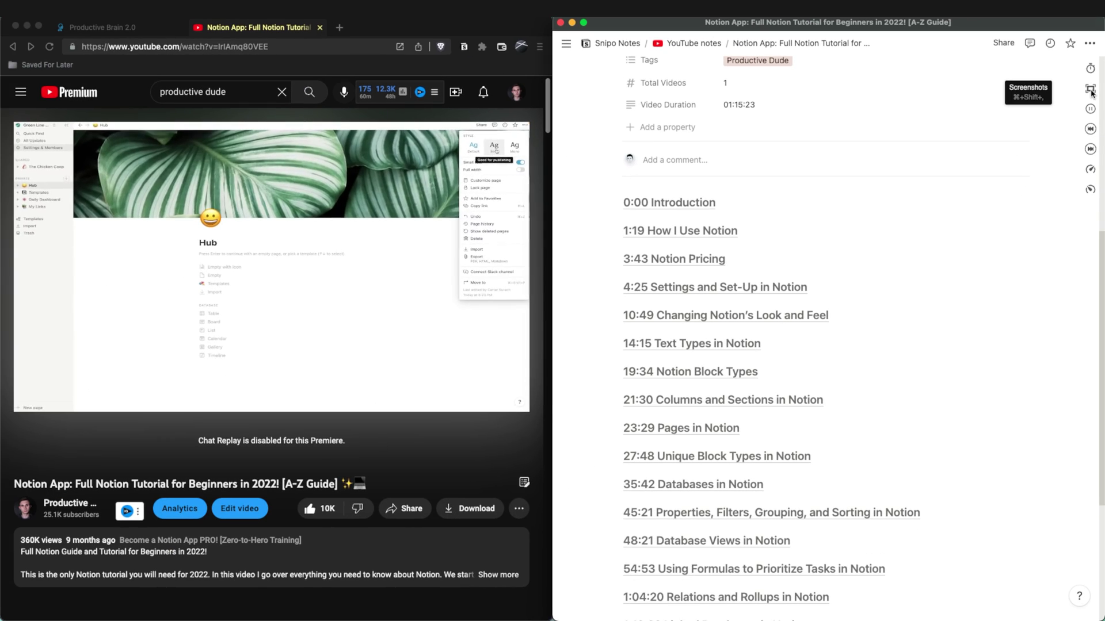
Capture the current YouTube frame into the notes under the 45:21 chapter.
{"action": "left_click", "coordinate": [1090, 91]}
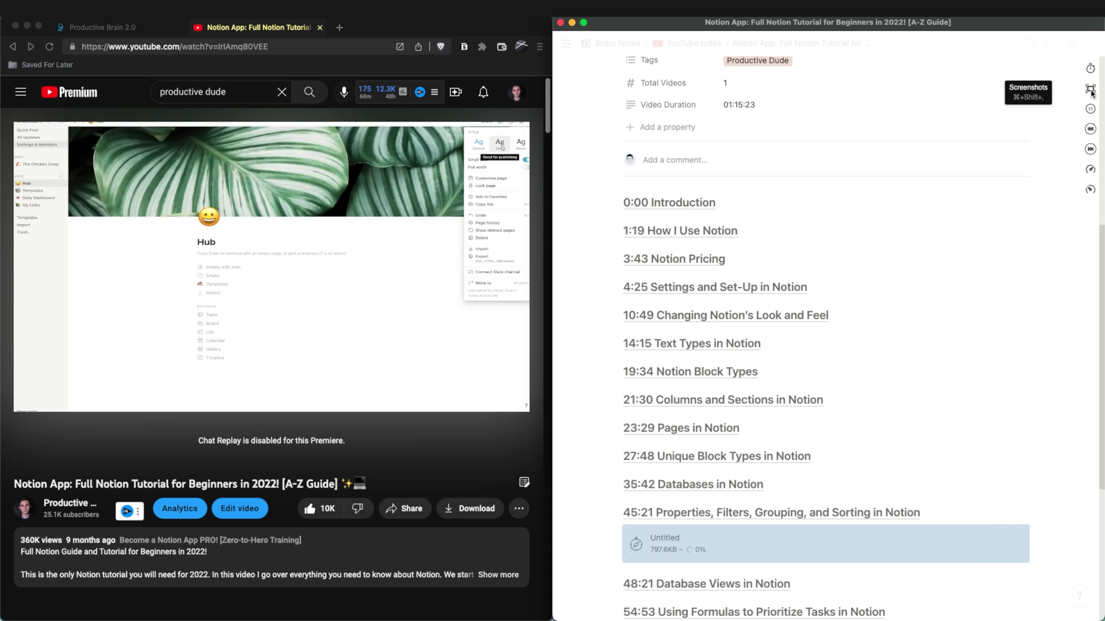
{"action": "scroll", "coordinate": [633, 287], "scroll_direction": "down", "scroll_amount": 5}
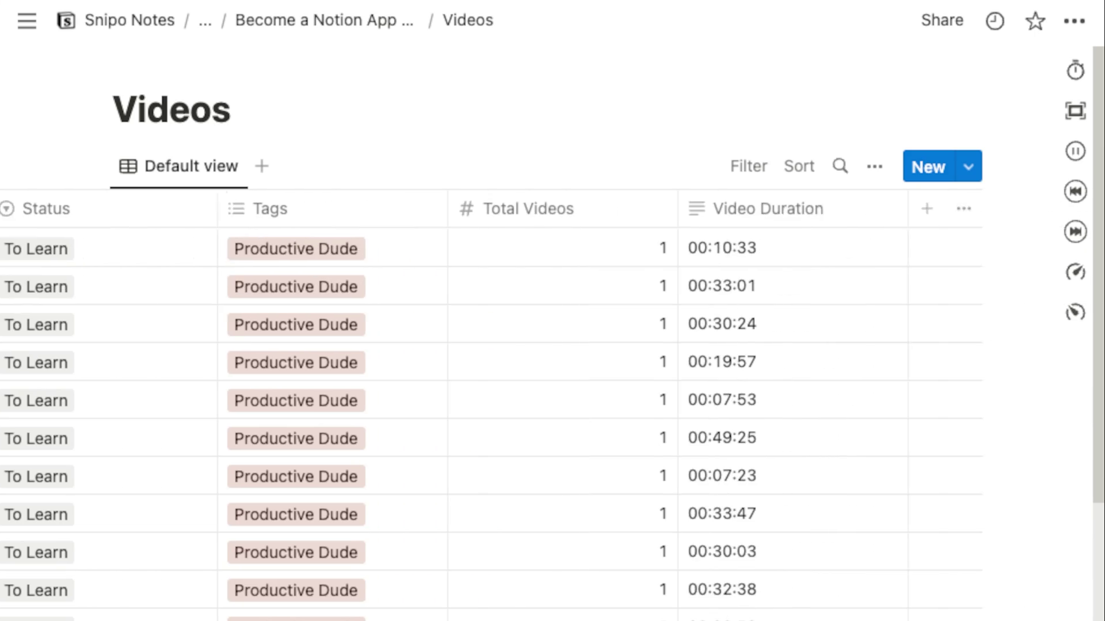
Shrink the Total Videos column width in the Videos table.
{"action": "left_click_drag", "start_coordinate": [678, 207], "coordinate": [623, 220]}
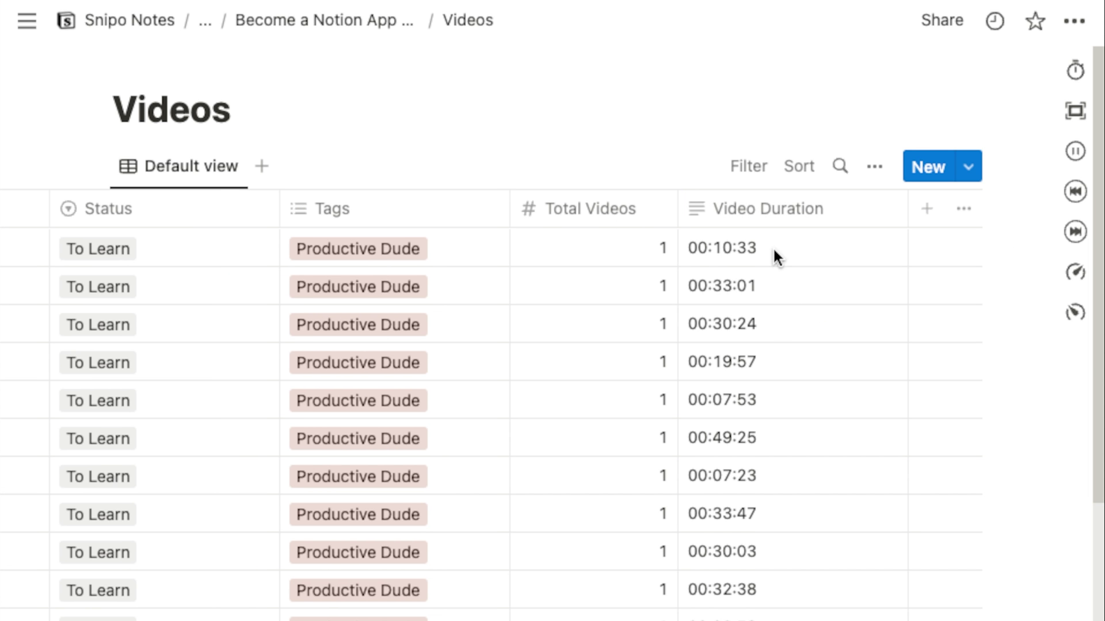
{"action": "scroll", "coordinate": [777, 257], "scroll_direction": "down", "scroll_amount": 1}
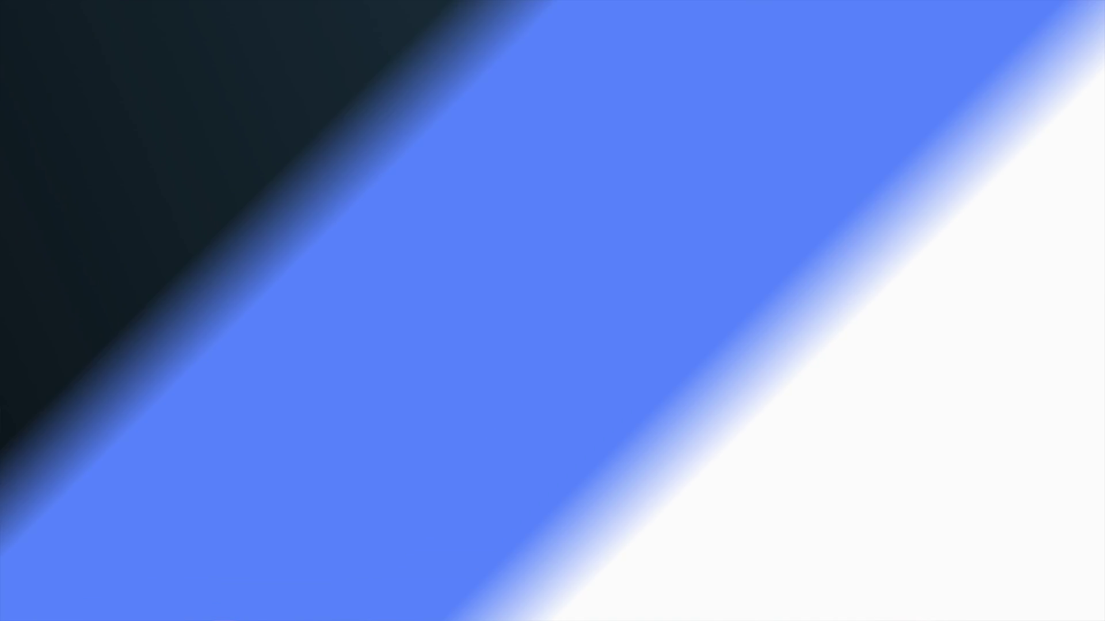
Highlight a blog heading, then go to the site's CONTACT page with the booking calendar.
{"action": "left_click_drag", "start_coordinate": [230, 254], "coordinate": [536, 248]}
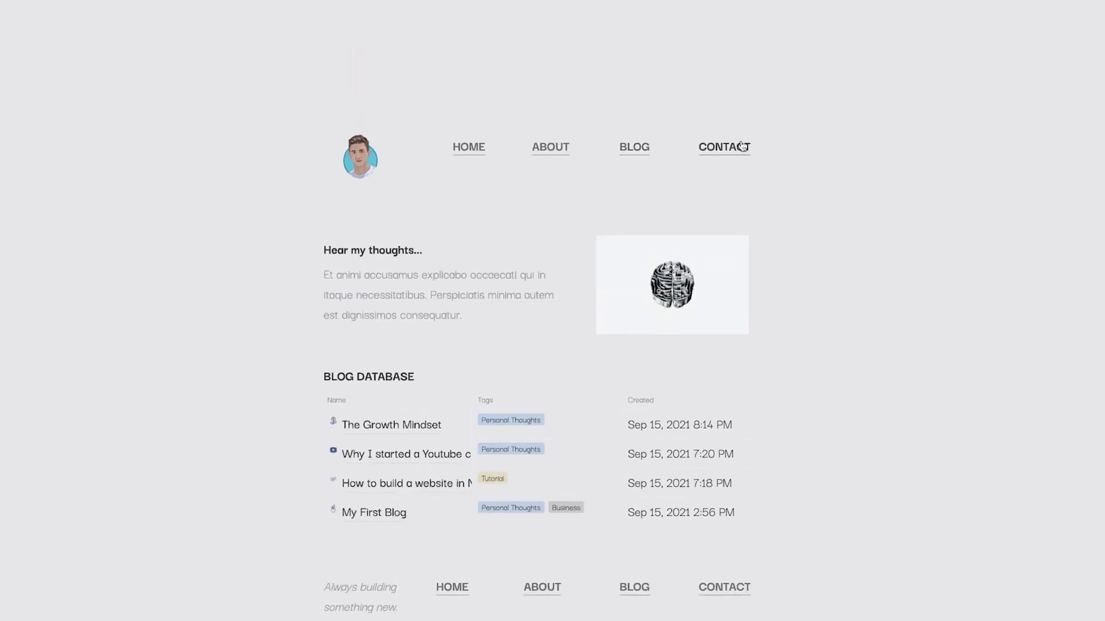
{"action": "left_click", "coordinate": [741, 147]}
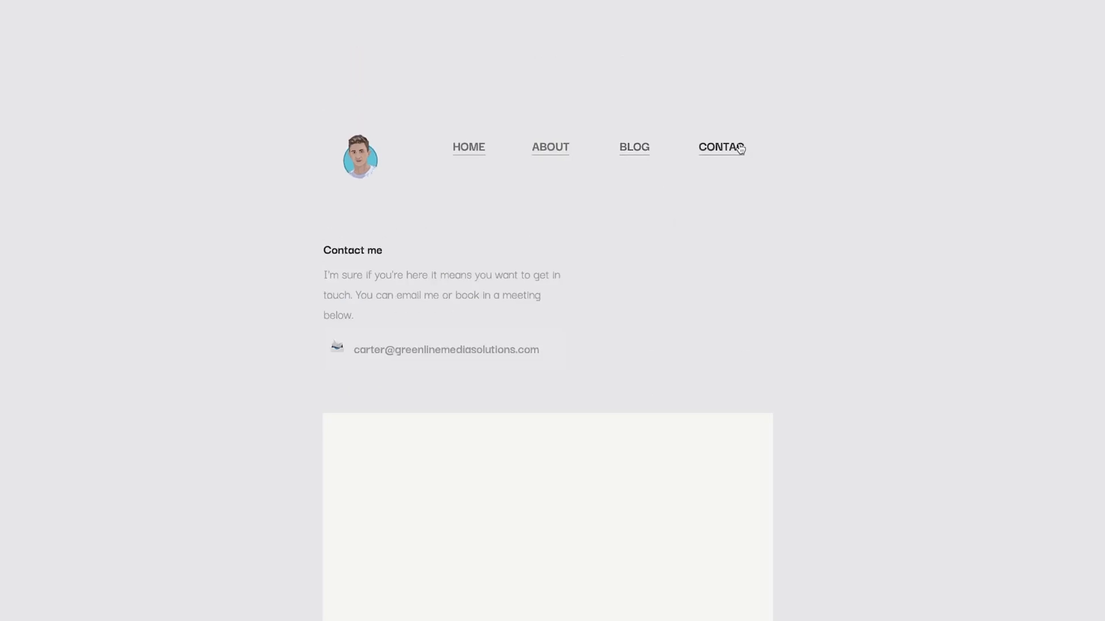
{"action": "scroll", "coordinate": [576, 284], "scroll_direction": "down", "scroll_amount": 2}
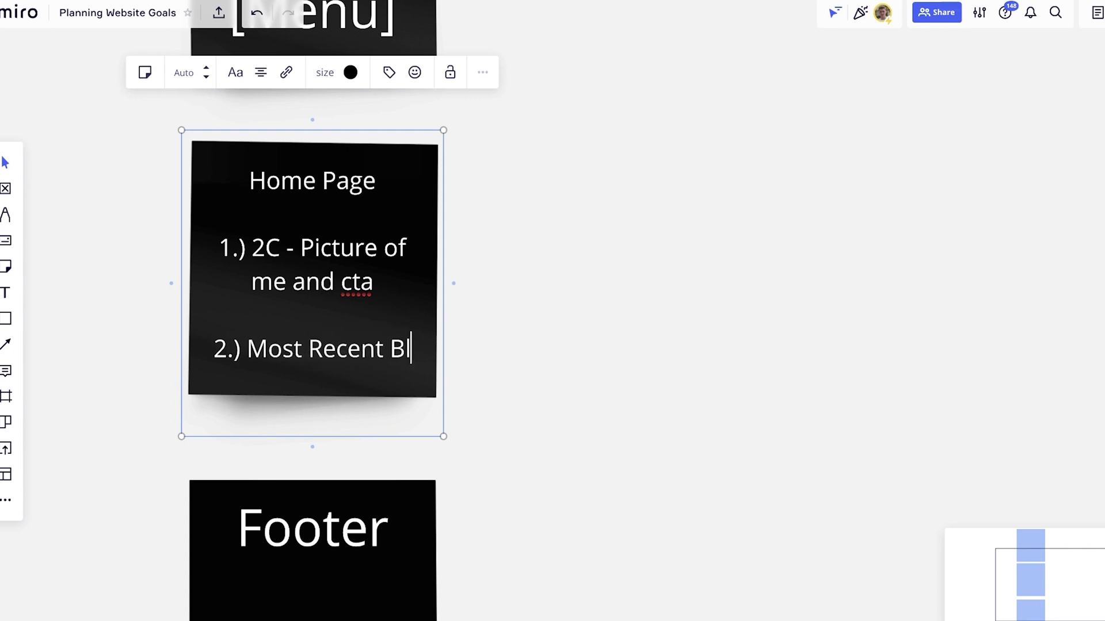
Finish the Home Page note's second item as '2.) Most Recent Blogs'.
{"action": "type", "text": "ogs"}
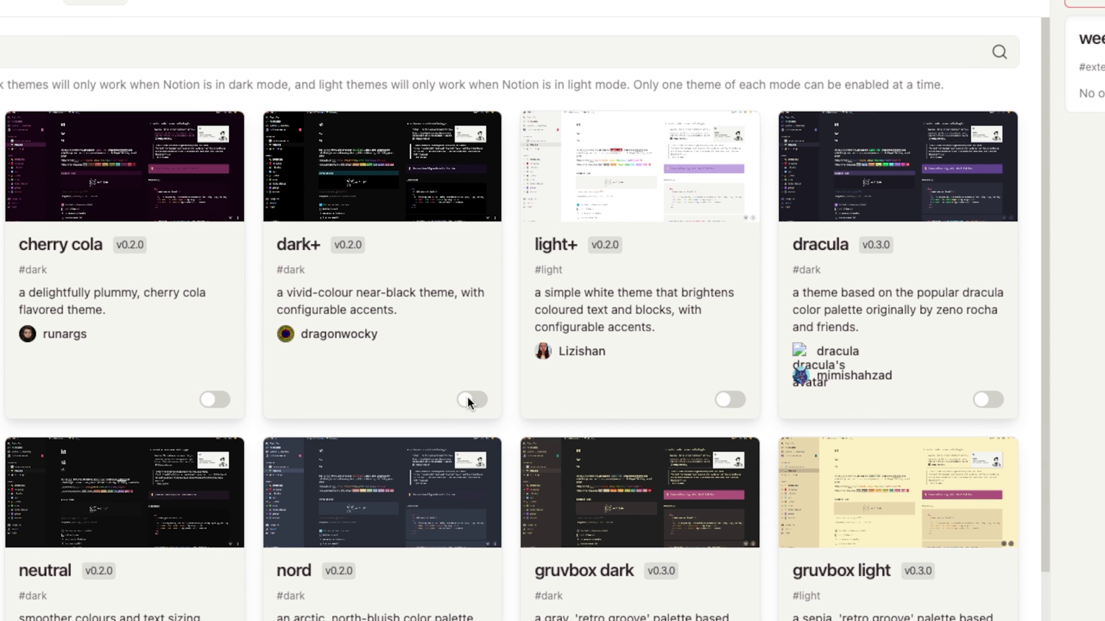
Enable the dark+ theme in notion-enhancer and reload Notion to apply it.
{"action": "left_click", "coordinate": [497, 369]}
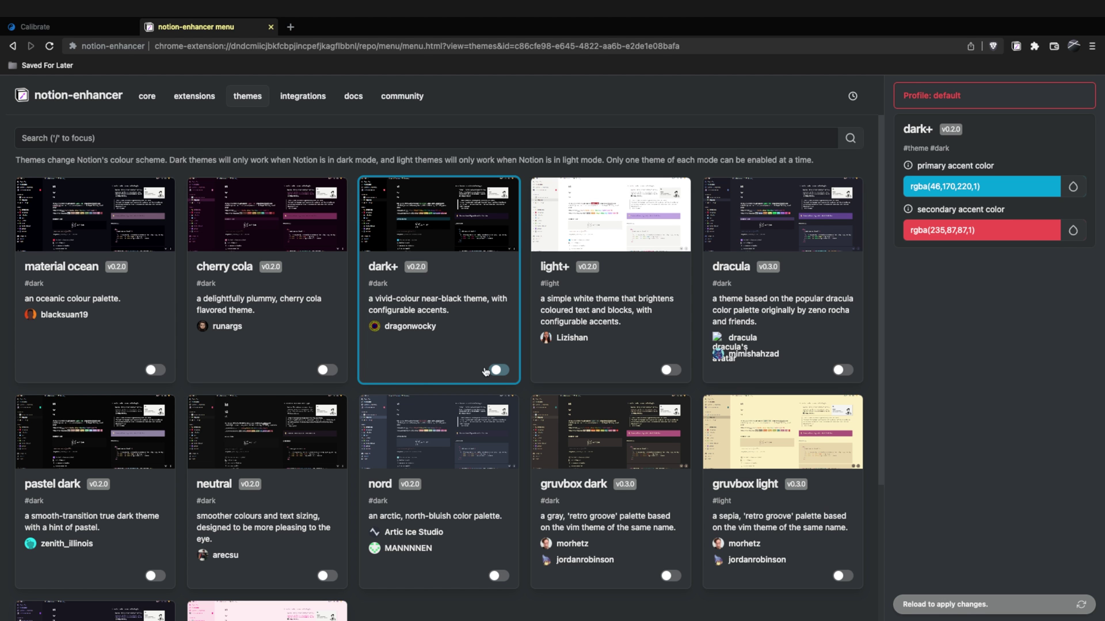
{"action": "left_click", "coordinate": [325, 370]}
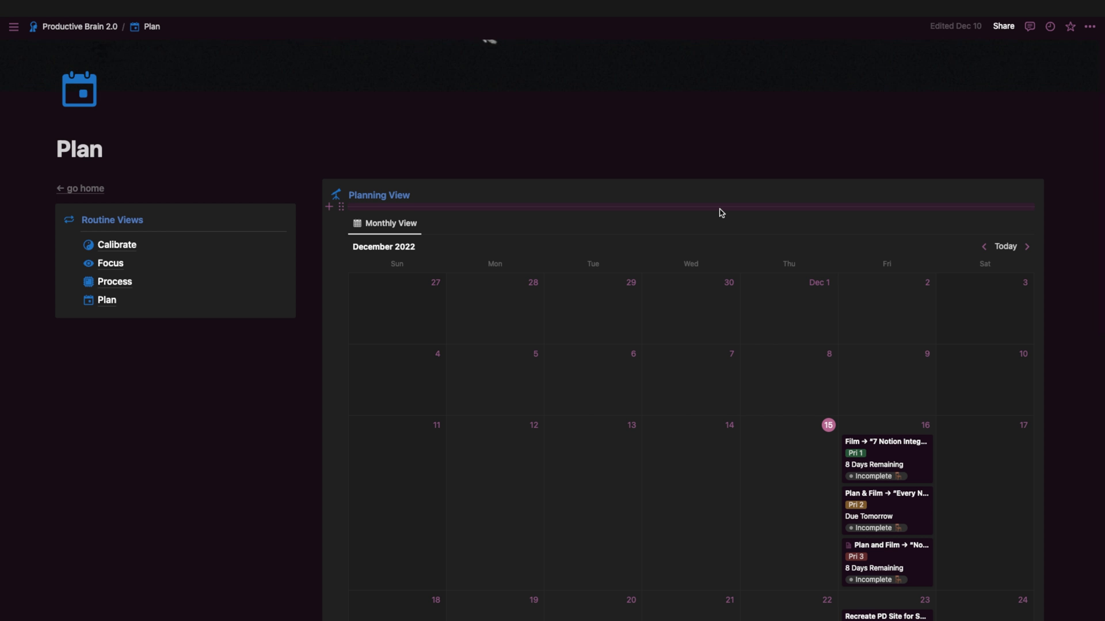
{"action": "scroll", "coordinate": [721, 213], "scroll_direction": "down", "scroll_amount": 10}
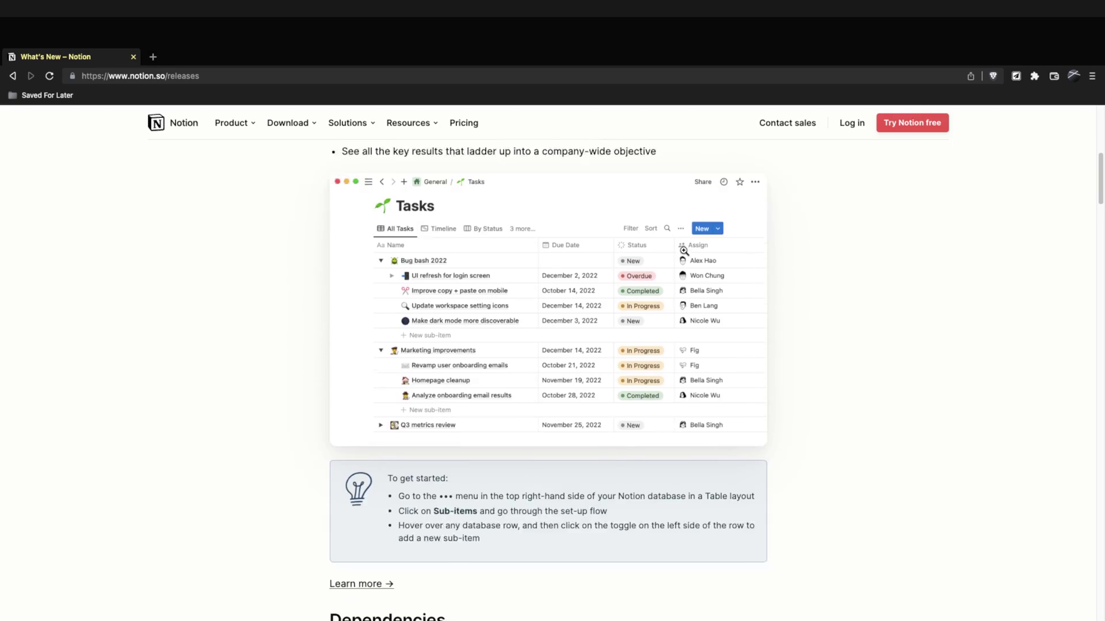
Clip the Notion releases page into Content Pipeline with the title 'Notion Updates!'.
{"action": "scroll", "coordinate": [683, 254], "scroll_direction": "down", "scroll_amount": 5}
{"action": "scroll", "coordinate": [685, 253], "scroll_direction": "down", "scroll_amount": 6}
{"action": "left_click", "coordinate": [1016, 76]}
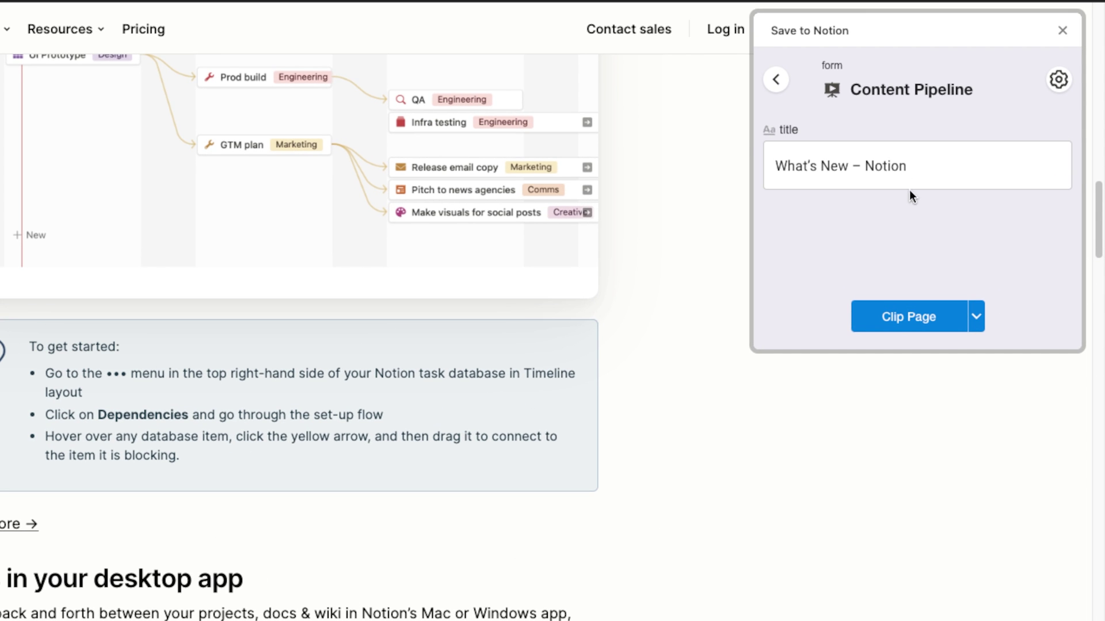
{"action": "left_click_drag", "start_coordinate": [974, 229], "coordinate": [856, 200]}
{"action": "type", "text": "Notiion"}
{"action": "key", "text": "BackSpace"}
{"action": "key", "text": "BackSpace"}
{"action": "key", "text": "BackSpace"}
{"action": "key", "text": "BackSpace"}
{"action": "key", "text": "BackSpace"}
{"action": "type", "text": "ion"}
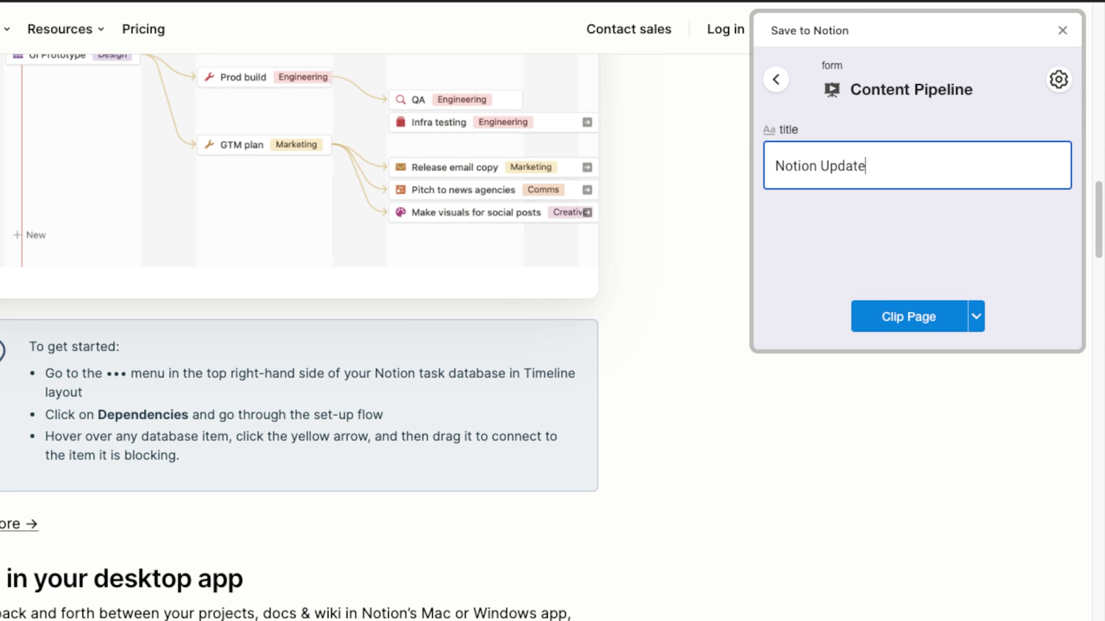
{"action": "left_click", "coordinate": [931, 318]}
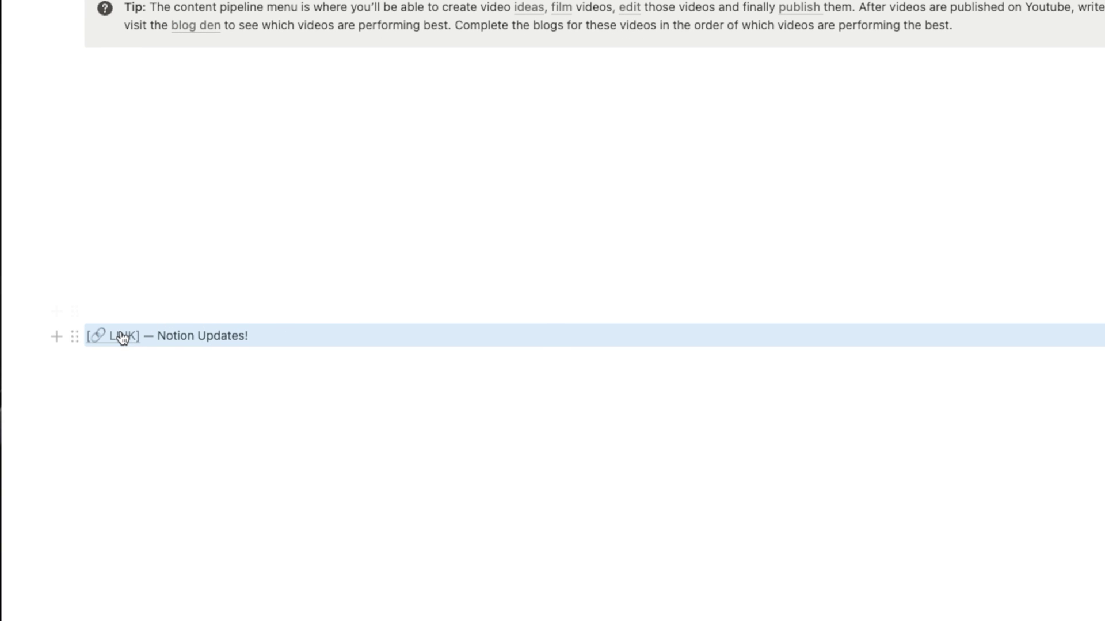
Open the Notion Updates! entry's [LINK] to view the What's New release notes.
{"action": "left_click", "coordinate": [121, 334]}
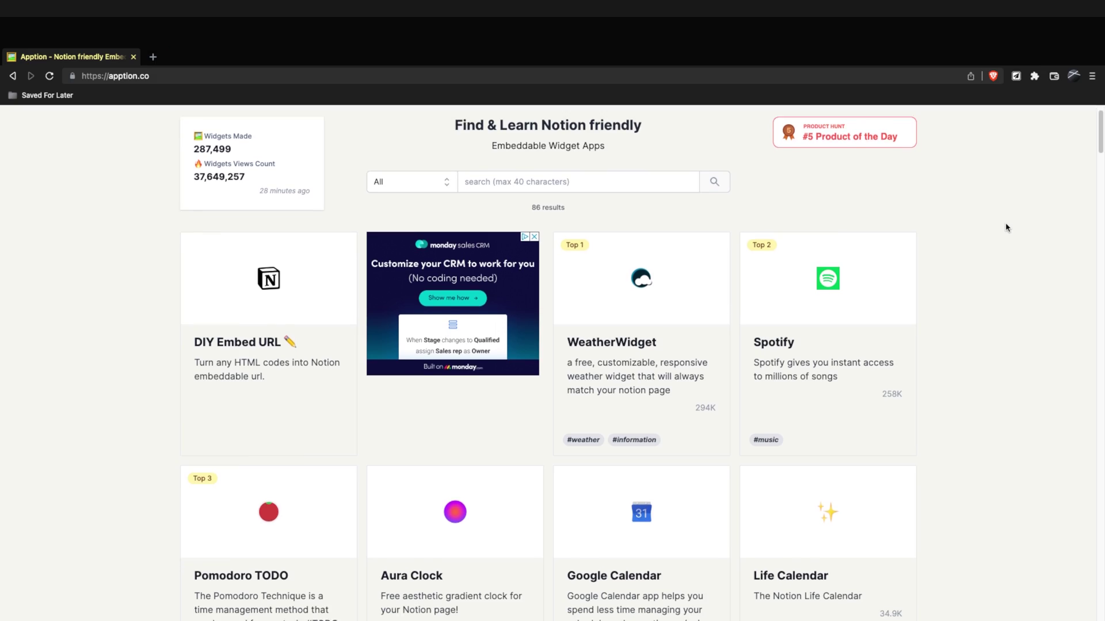
Embed the pasted Apption weather widget link on Productive Brain 2.0 and widen it.
{"action": "scroll", "coordinate": [1006, 227], "scroll_direction": "down", "scroll_amount": 3}
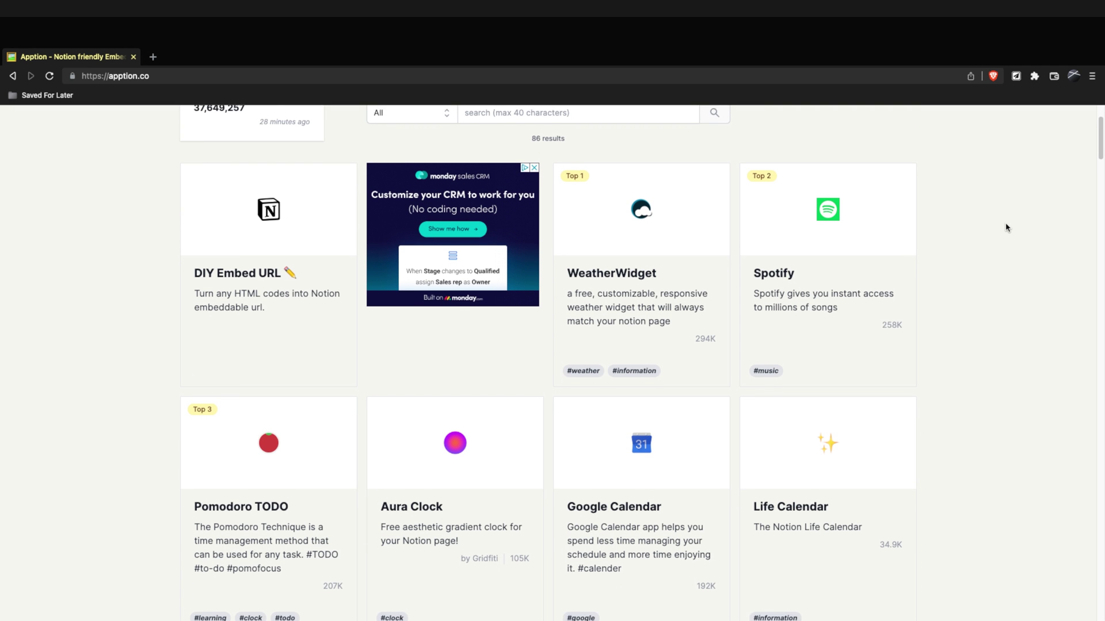
{"action": "scroll", "coordinate": [1006, 227], "scroll_direction": "down", "scroll_amount": 2}
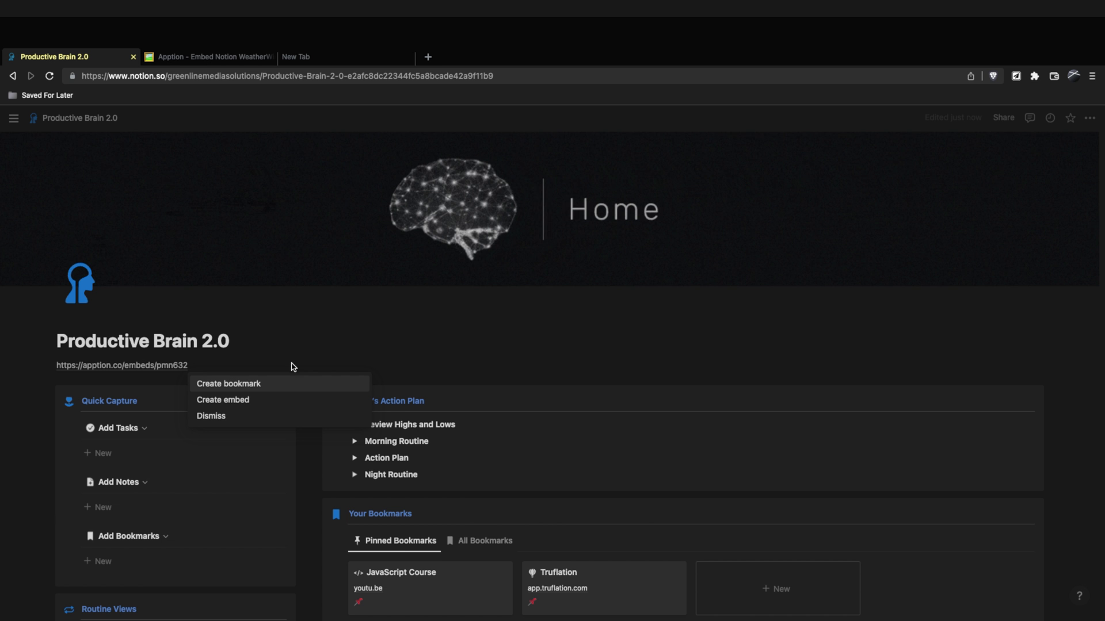
{"action": "left_click", "coordinate": [255, 397]}
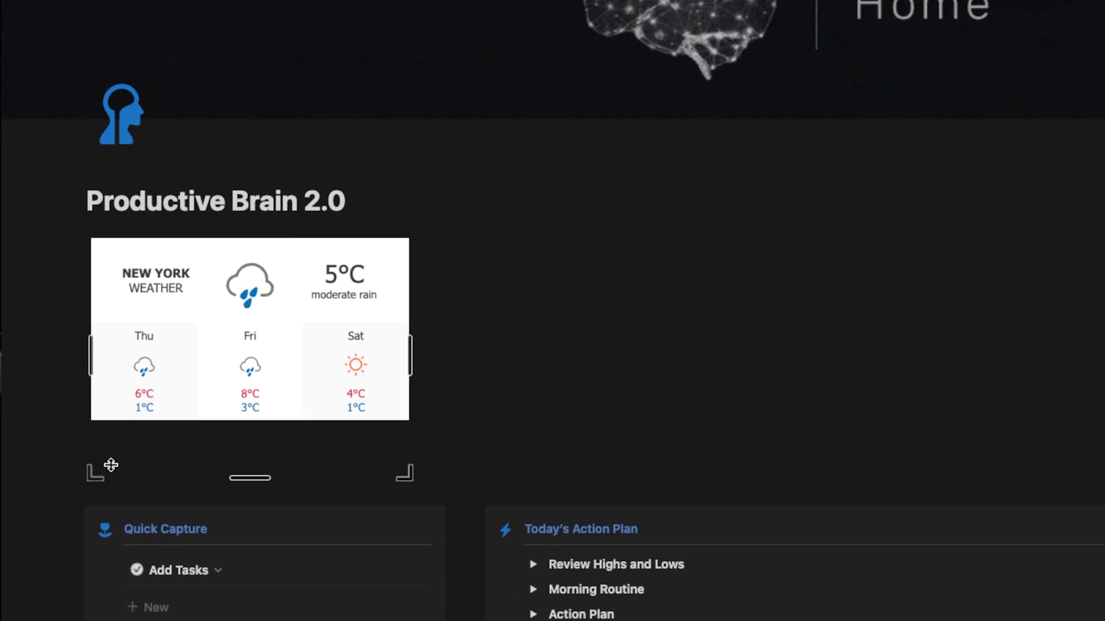
{"action": "left_click_drag", "start_coordinate": [111, 465], "coordinate": [1, 456]}
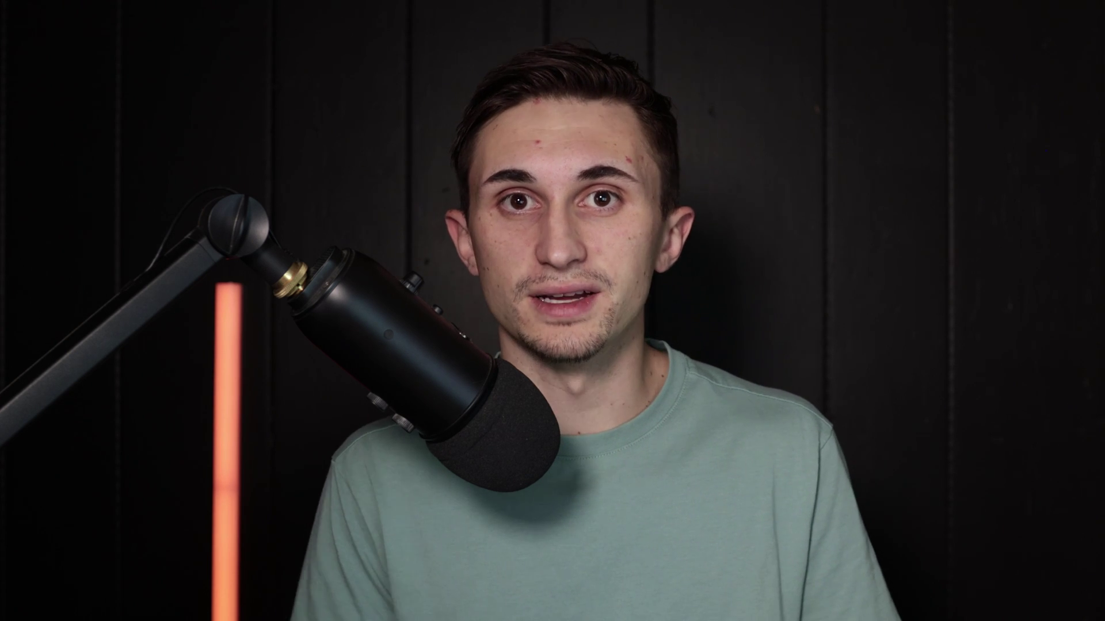
Grant the form access to Content Pipeline and rename the Resource field to 'Enter a Resource Name'.
{"action": "left_click", "coordinate": [458, 180]}
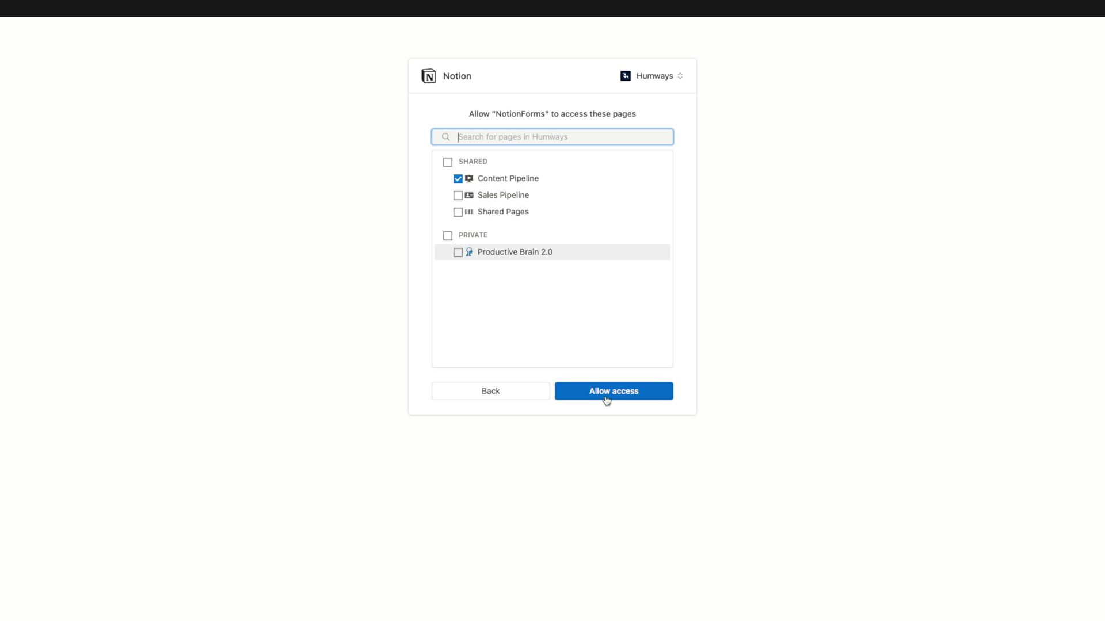
{"action": "left_click", "coordinate": [606, 400]}
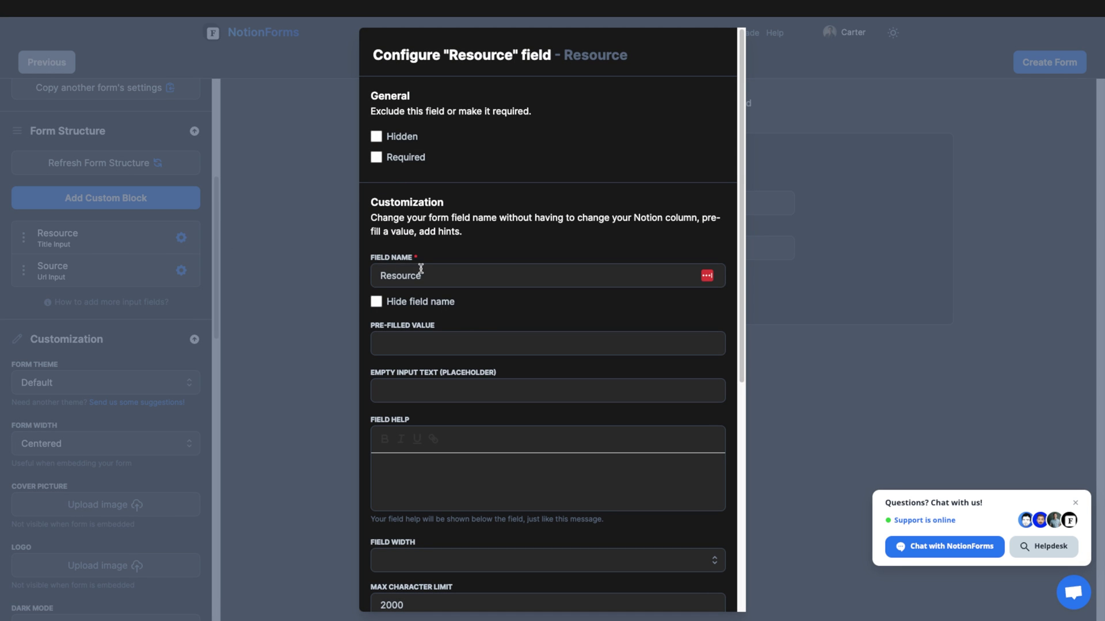
{"action": "double_click", "coordinate": [393, 275]}
{"action": "type", "text": "Enter a Resource Name"}
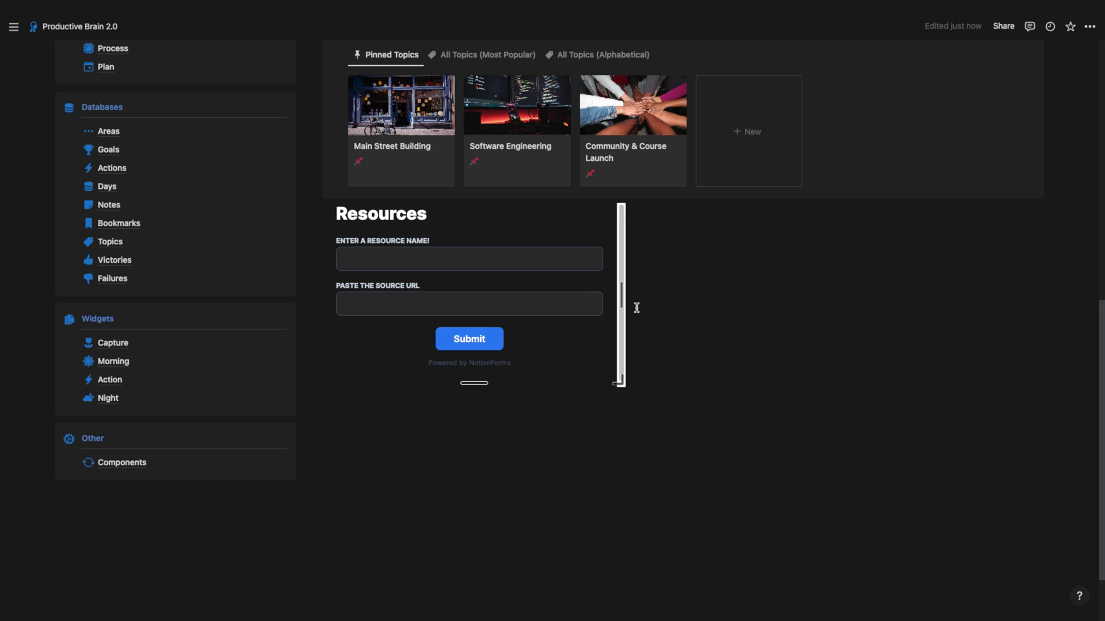
Enter 'This is a new resource!' as the resource name and 'youtube.com/' as the source URL.
{"action": "left_click", "coordinate": [520, 264]}
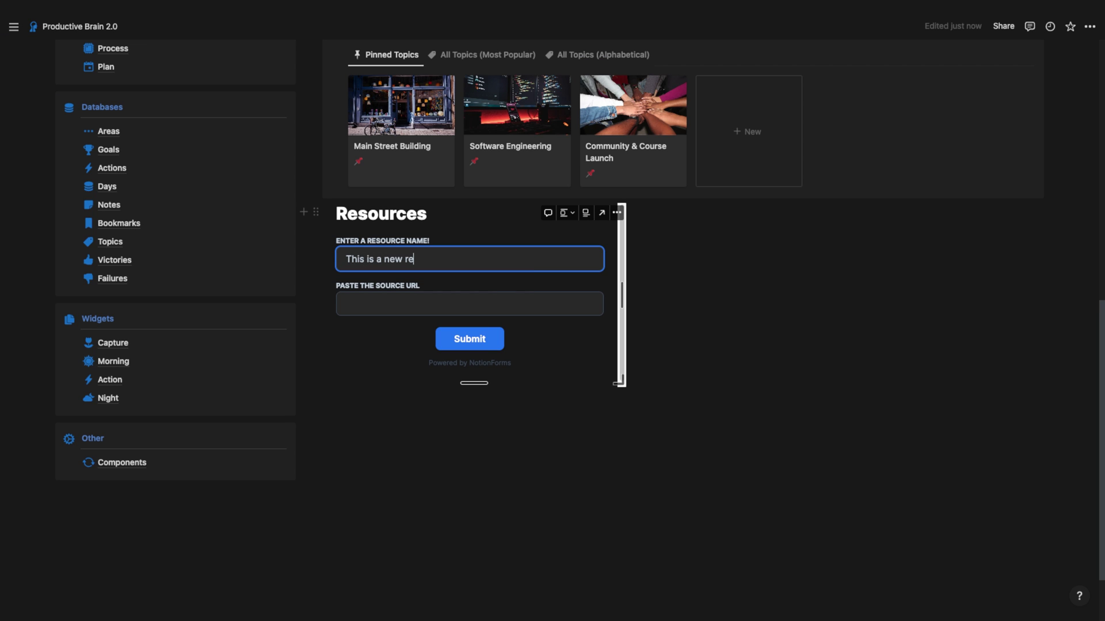
{"action": "key", "text": "Tab"}
{"action": "type", "text": "youtube.com/"}
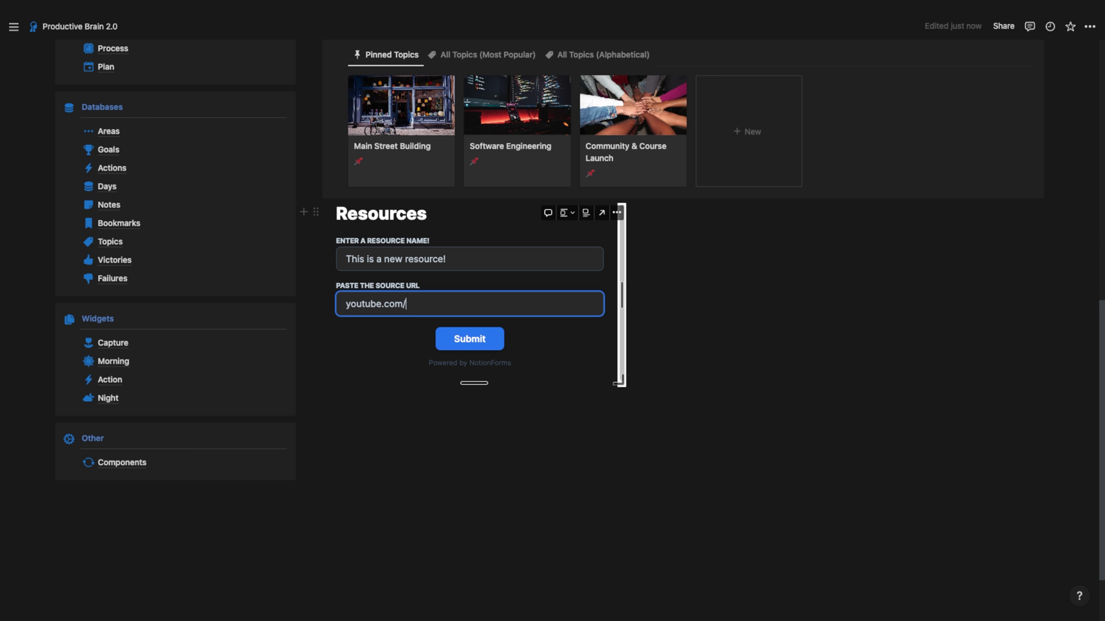